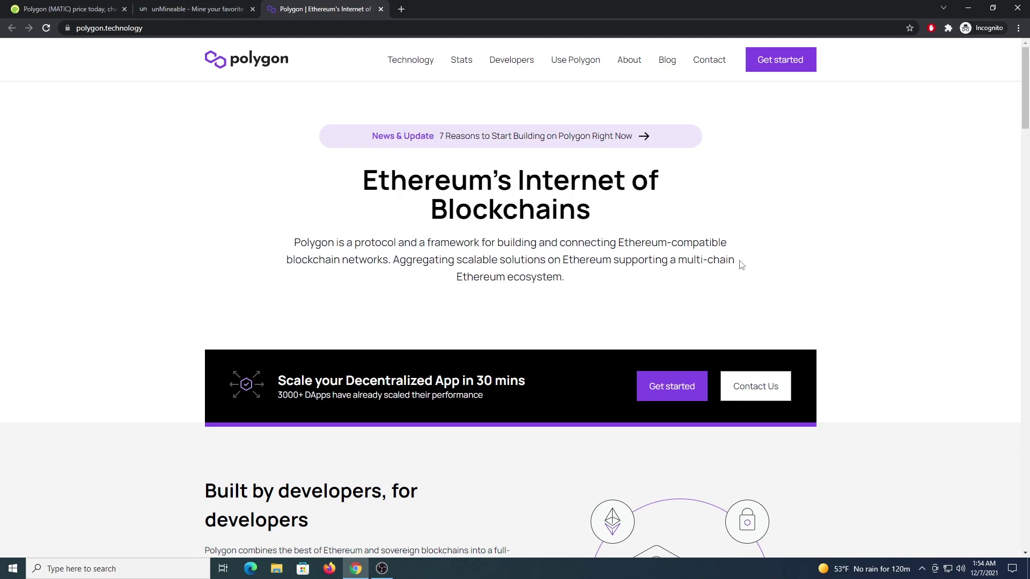
# Step: Review the Polygon (MATIC) price page on CoinGecko ($2.33), then switch to unMineable
pyautogui.click(67, 9)
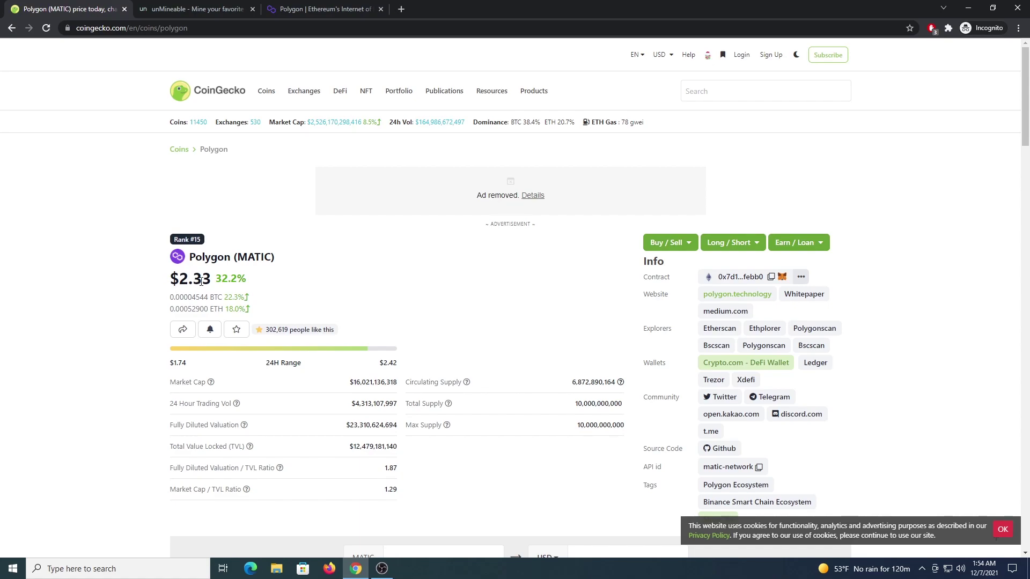
pyautogui.click(206, 8)
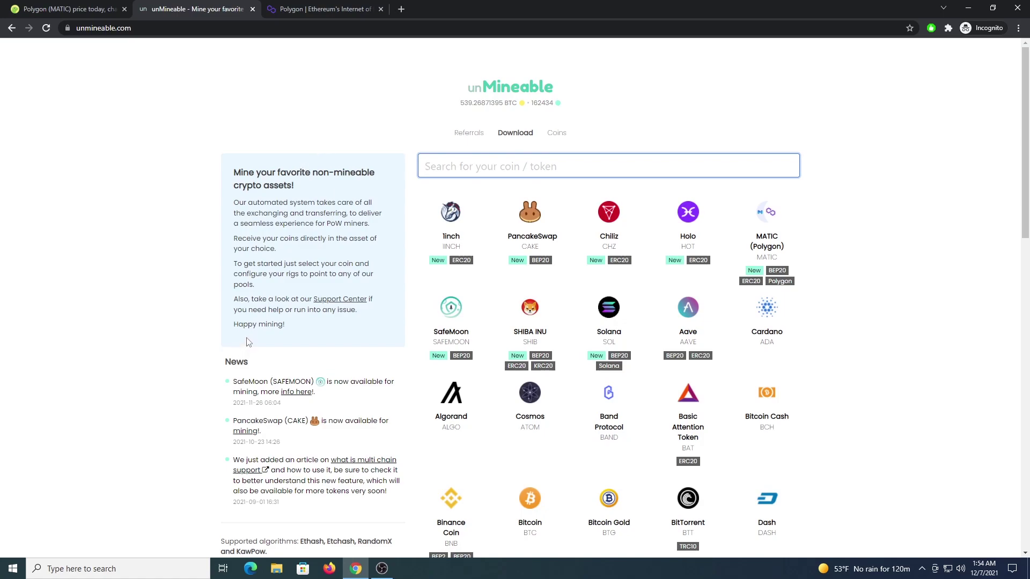
# Step: Confirm MATIC (Polygon) is in unMineable's coin list, then bring up taskbar search
pyautogui.click(159, 565)
# Step: Search 'windowsse' to launch Windows Security and open its Virus & threat protection page
pyautogui.write('windowsse')
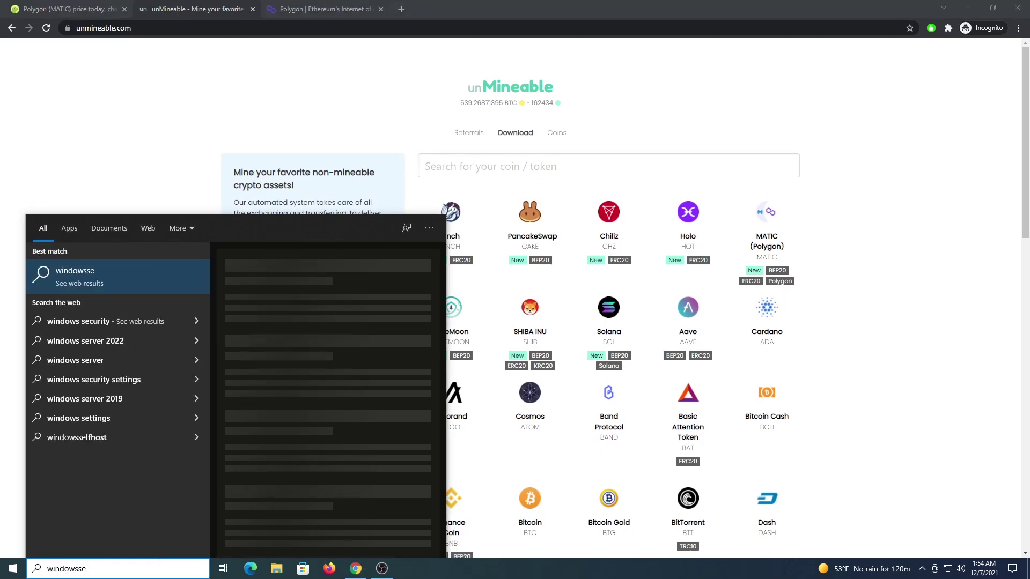
pyautogui.press('BackSpace')
pyautogui.press('BackSpace')
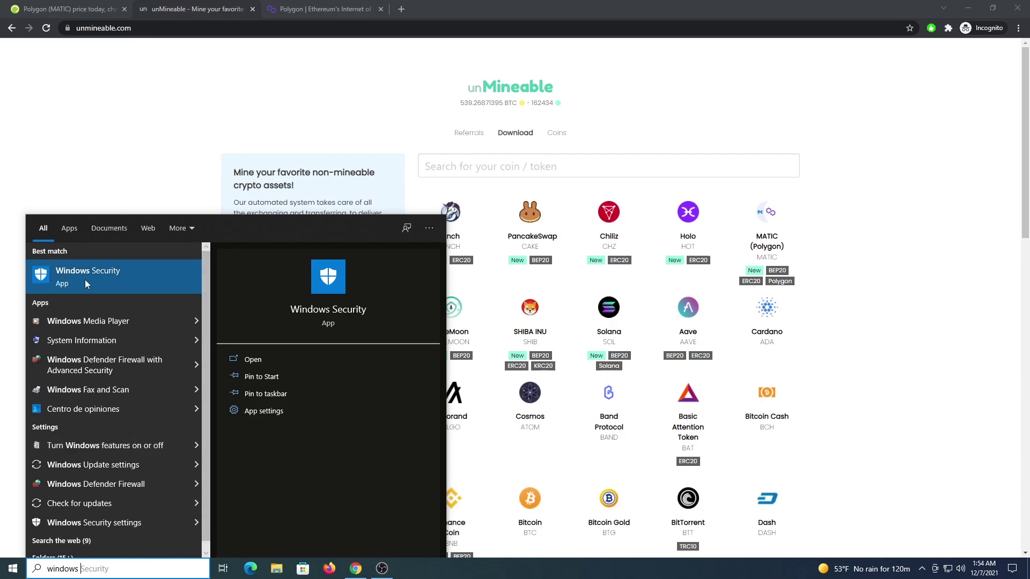
pyautogui.click(84, 279)
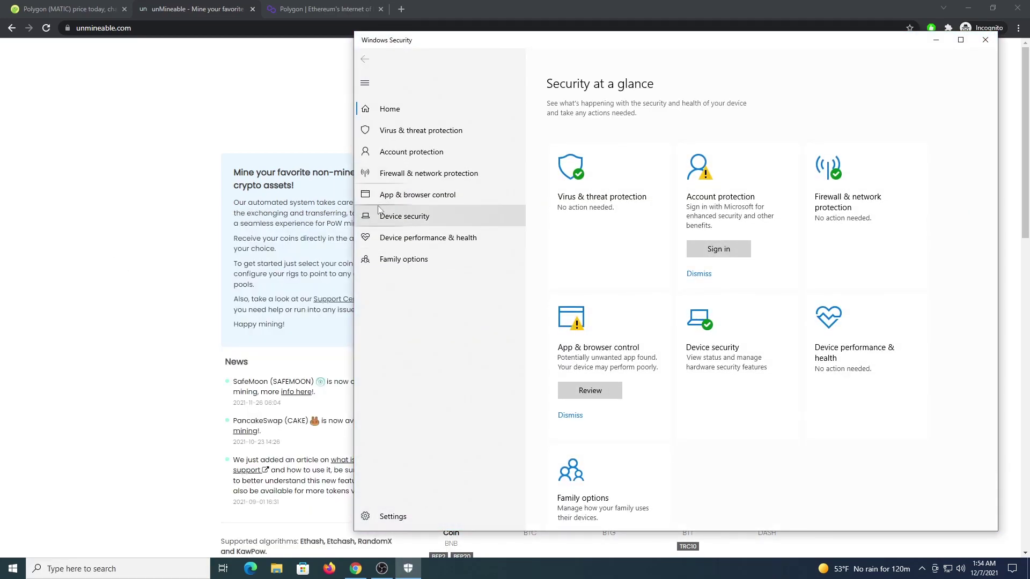
pyautogui.click(446, 130)
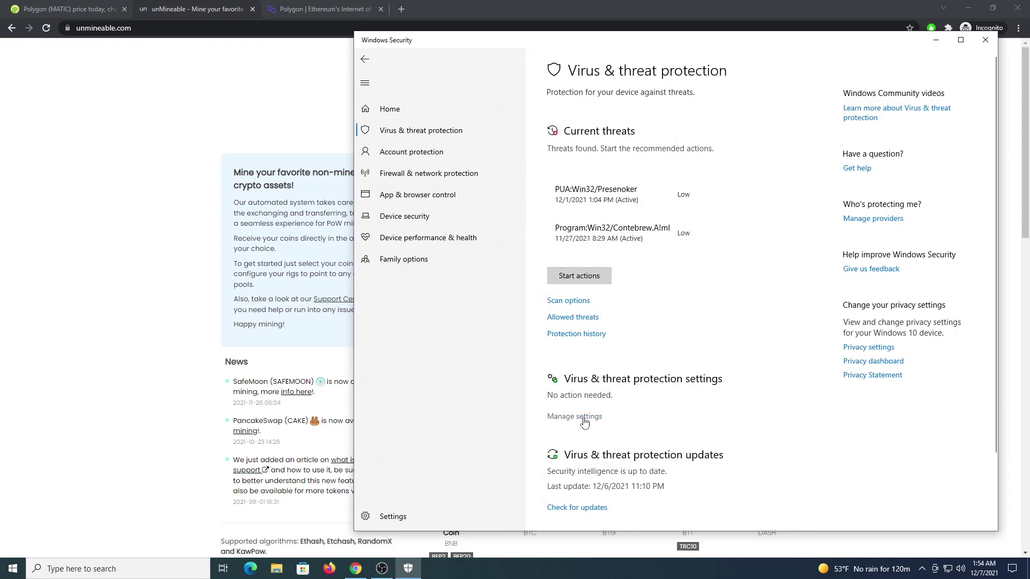
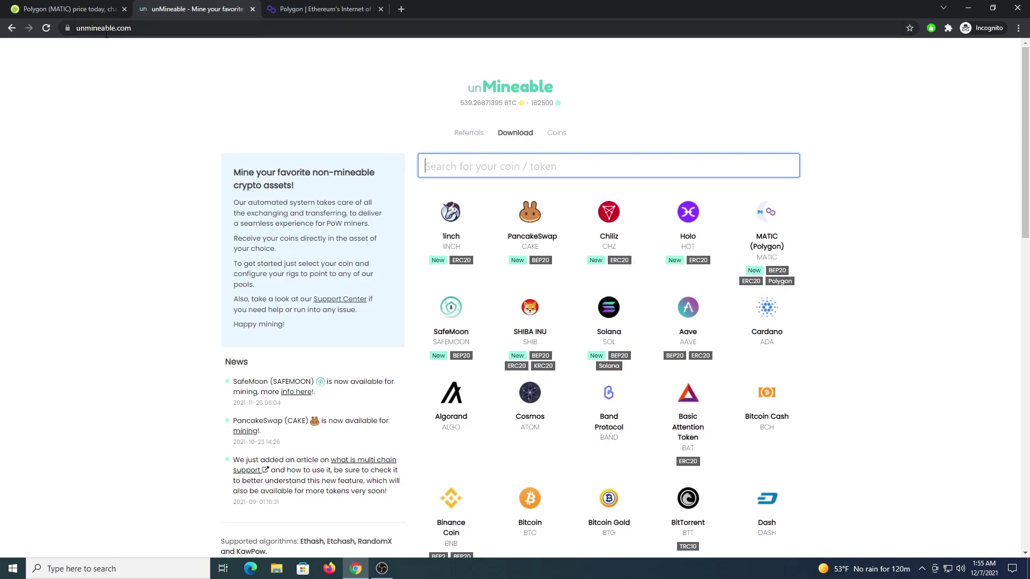
# Step: Download the unMineable Miner mfi zip, with bundled miner files, into the Exclusions folder
pyautogui.click(513, 136)
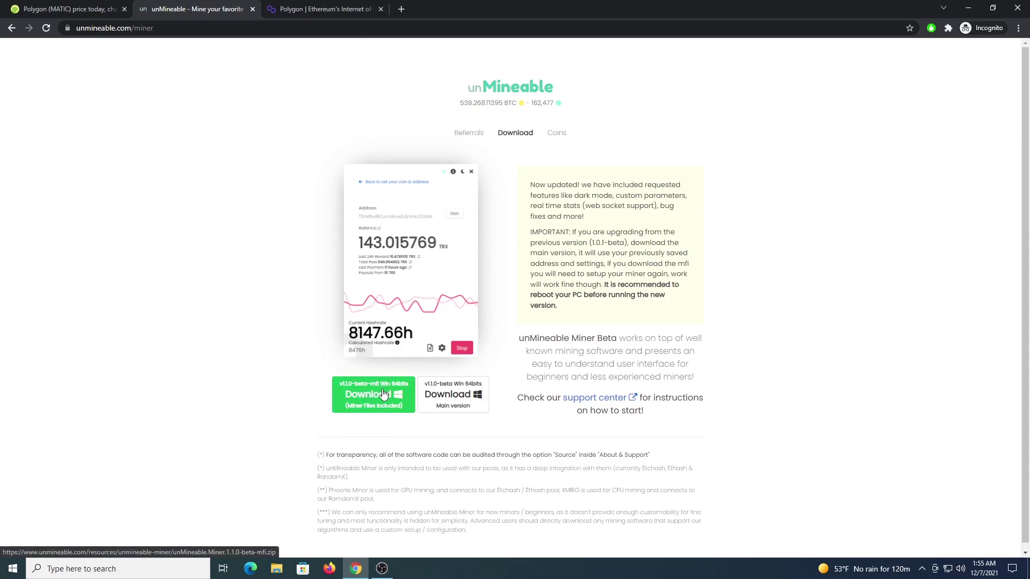
pyautogui.click(381, 392)
pyautogui.doubleClick(270, 160)
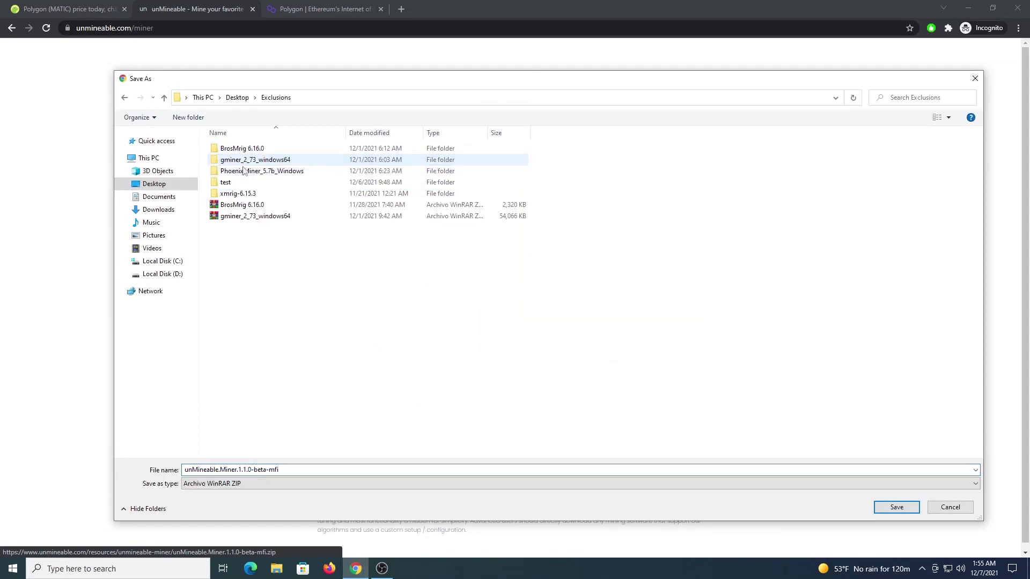
pyautogui.click(891, 507)
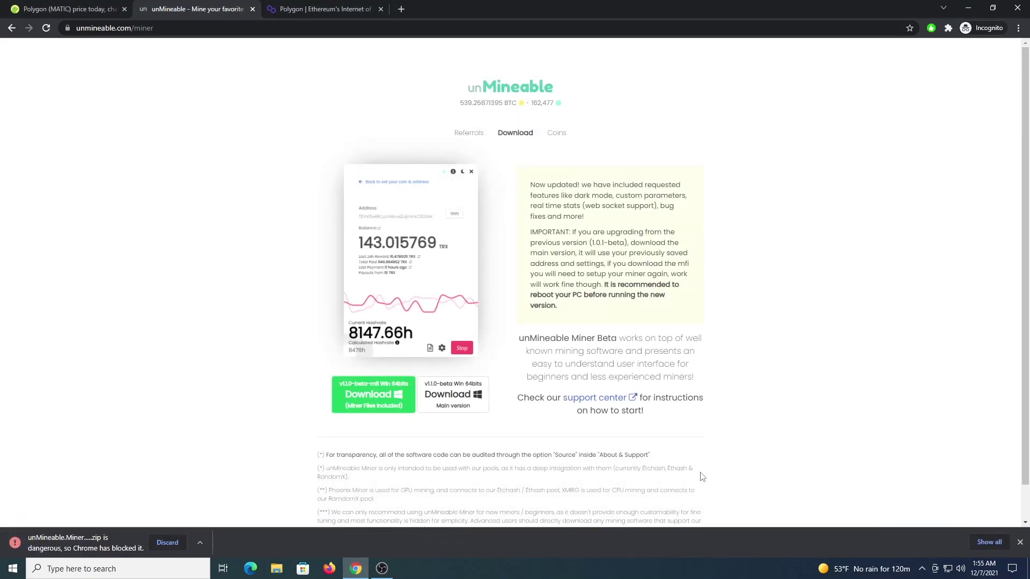
# Step: Keep the blocked download in Chrome's downloads list and show the zip in its folder
pyautogui.hotkey('ctrl', 'j')
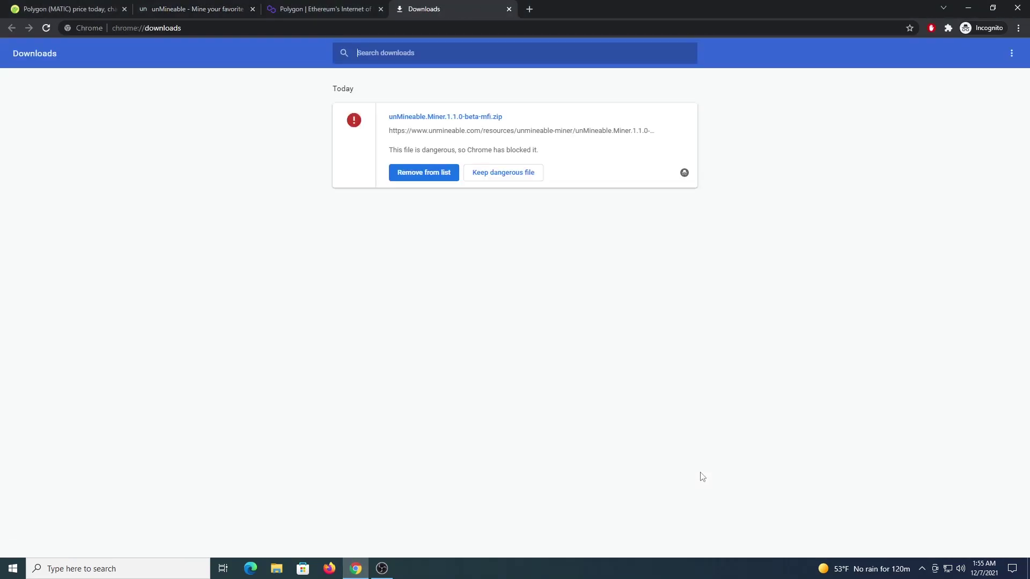
pyautogui.click(511, 174)
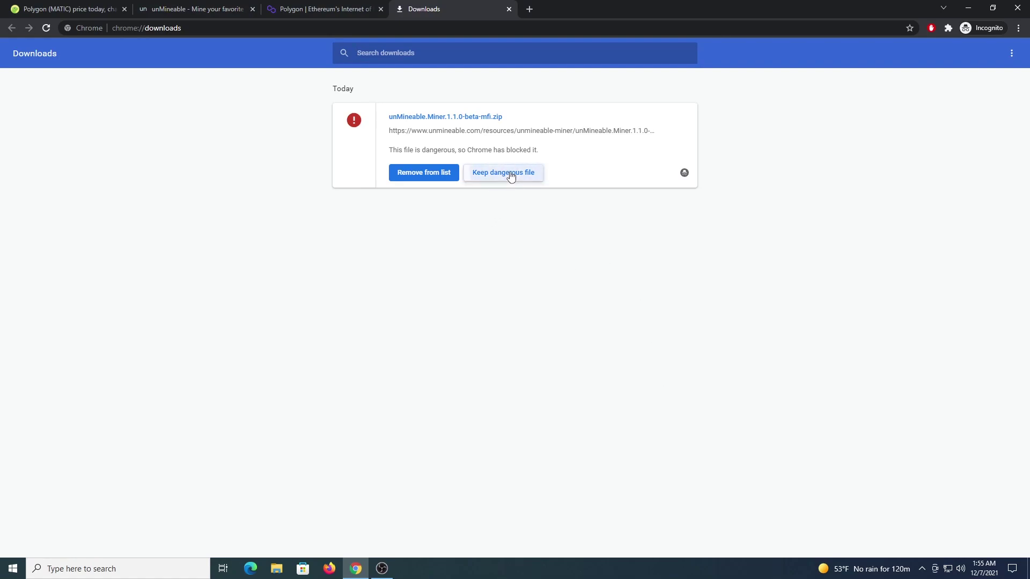
pyautogui.click(563, 110)
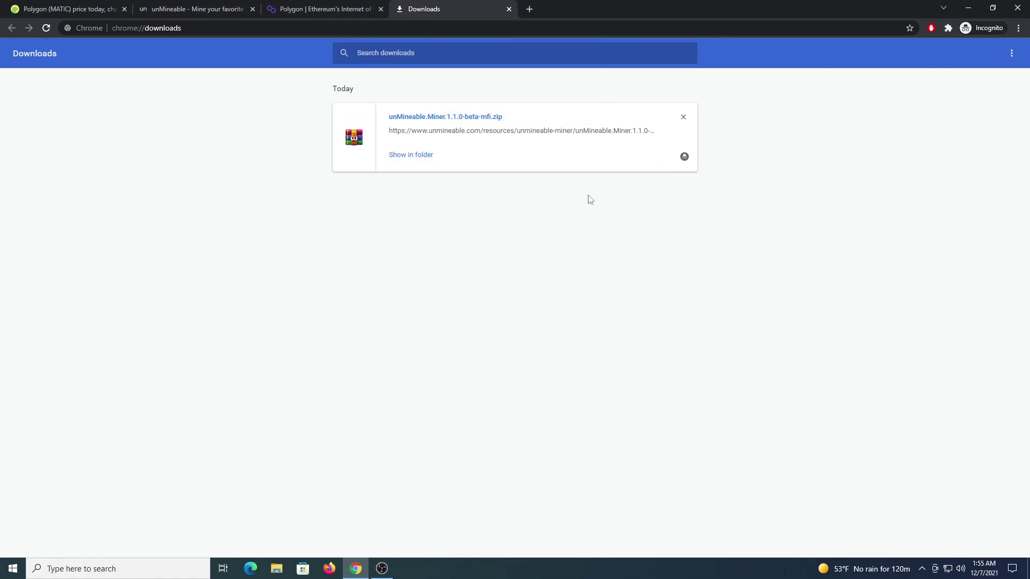
pyautogui.click(418, 155)
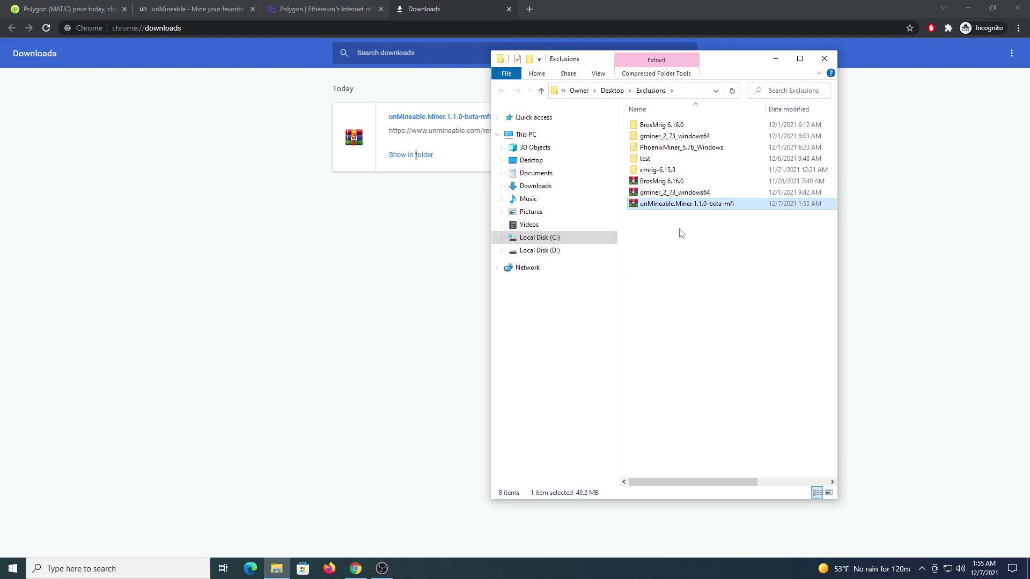
# Step: Extract the zip with Extraer aquí and run unMineable Miner as administrator
pyautogui.rightClick(679, 205)
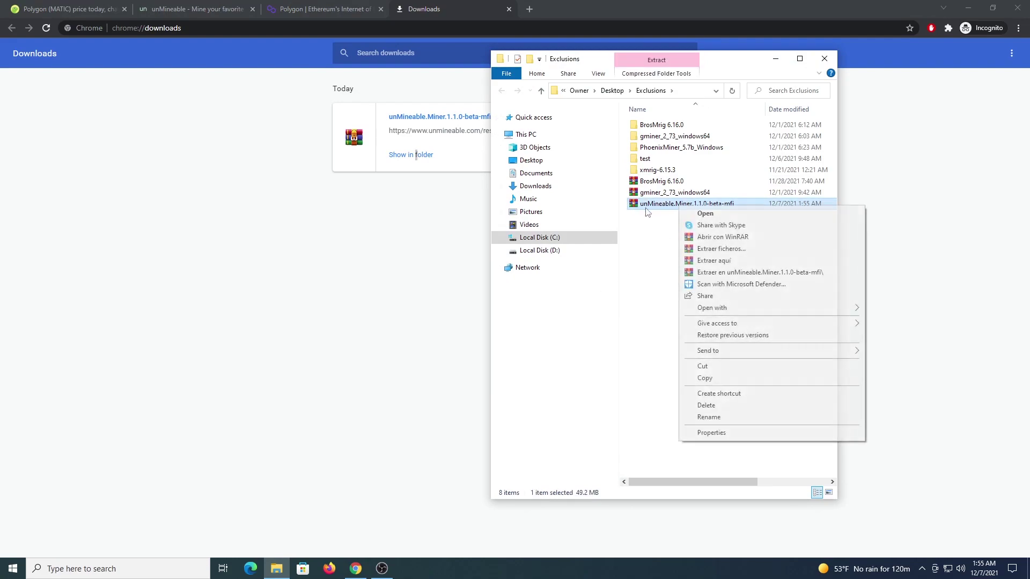
pyautogui.click(714, 261)
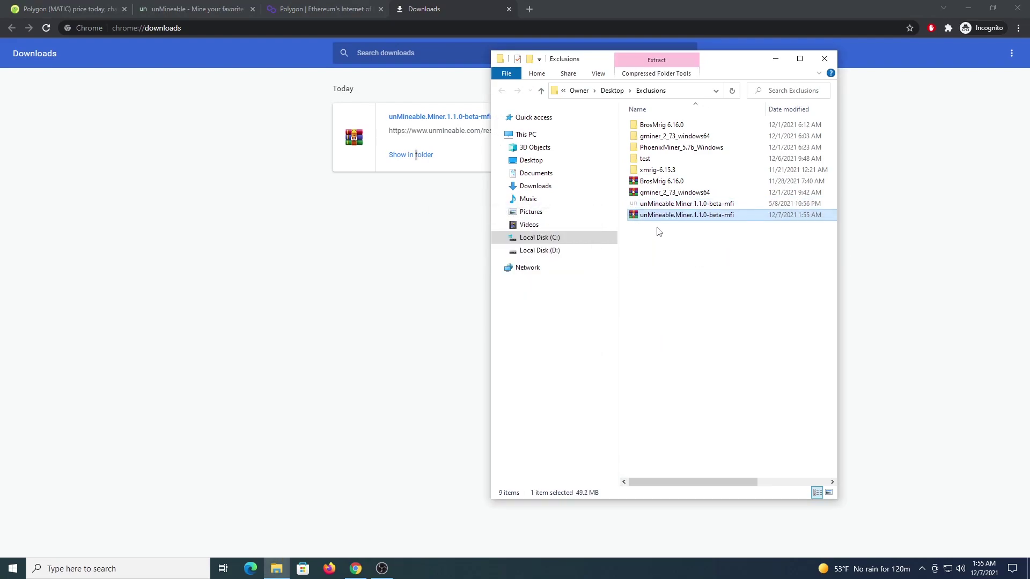
pyautogui.click(640, 206)
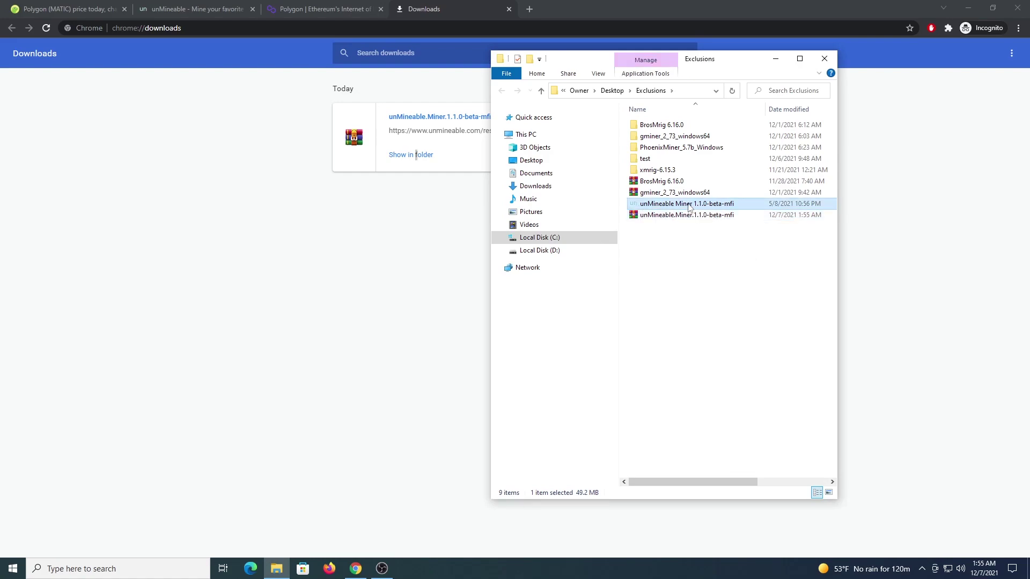
pyautogui.rightClick(689, 207)
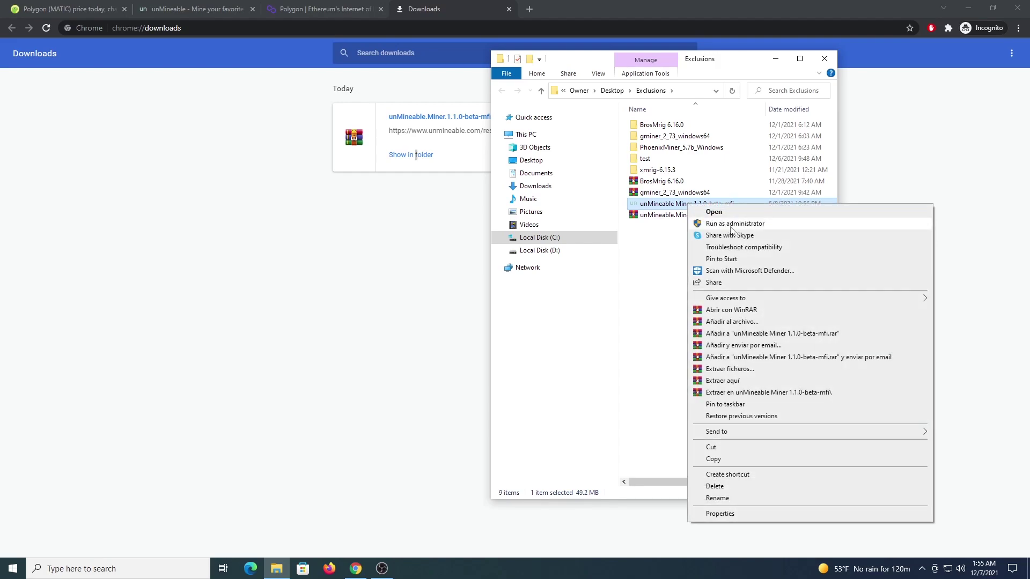
pyautogui.click(731, 225)
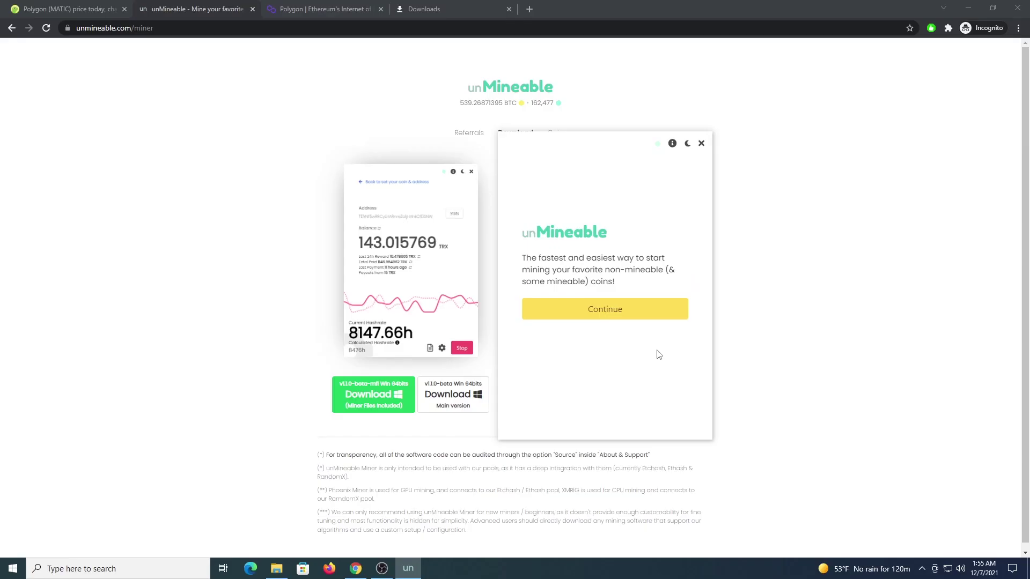
# Step: Get past the welcome screen, keep CPU mining, and choose MATIC (Polygon) as the coin
pyautogui.click(626, 320)
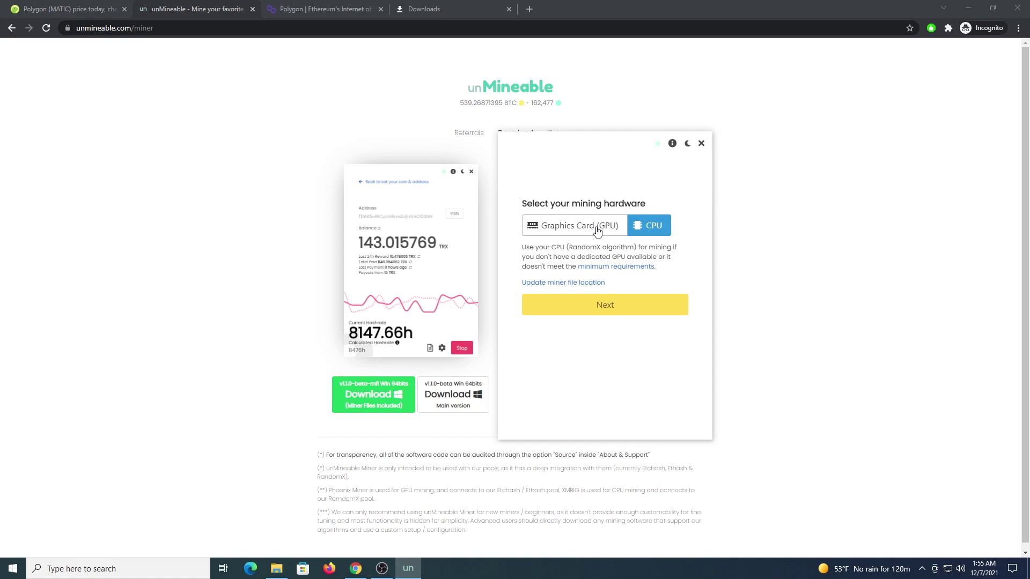
pyautogui.click(621, 309)
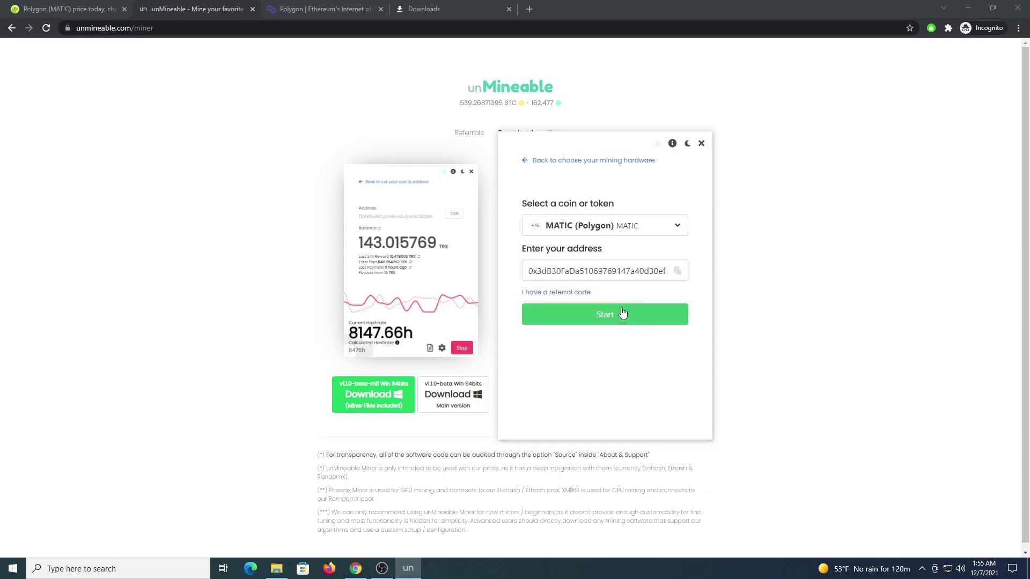
pyautogui.click(653, 234)
pyautogui.write('mati')
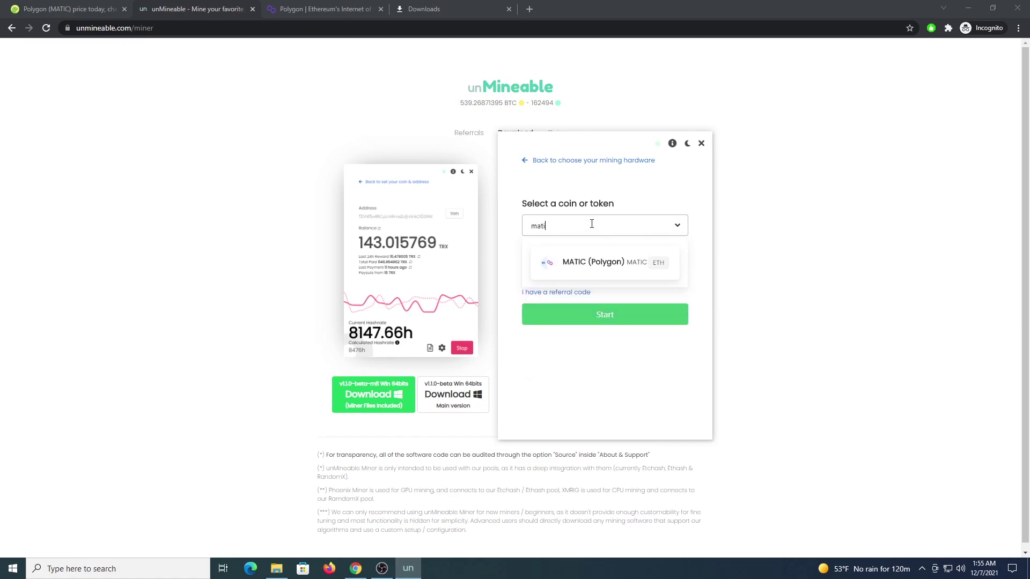
pyautogui.write('c')
pyautogui.click(605, 261)
# Step: Replace the address with the pasted wallet address and add a referral code
pyautogui.moveTo(529, 271); pyautogui.dragTo(665, 271)
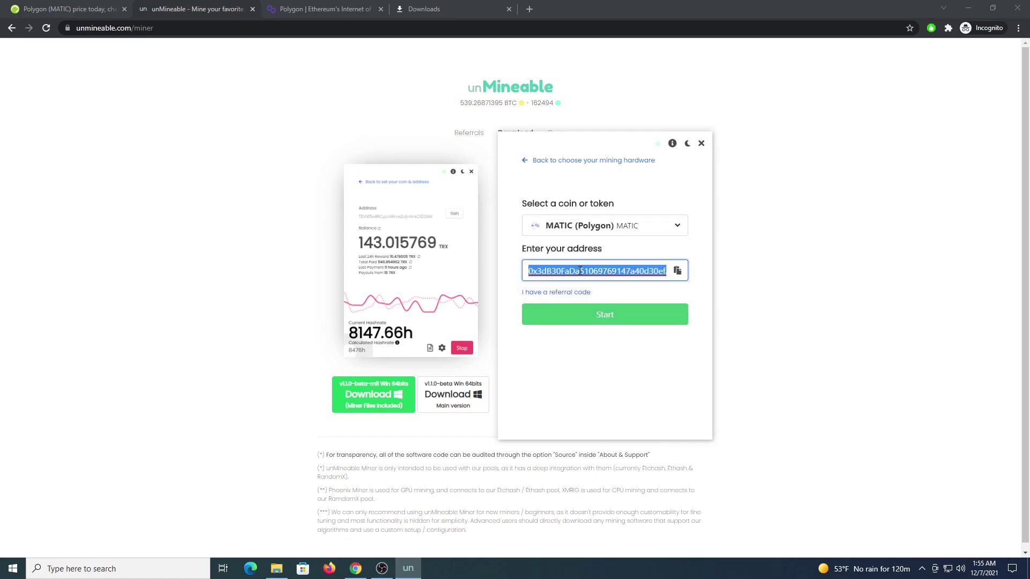
pyautogui.hotkey('ctrl', 'v')
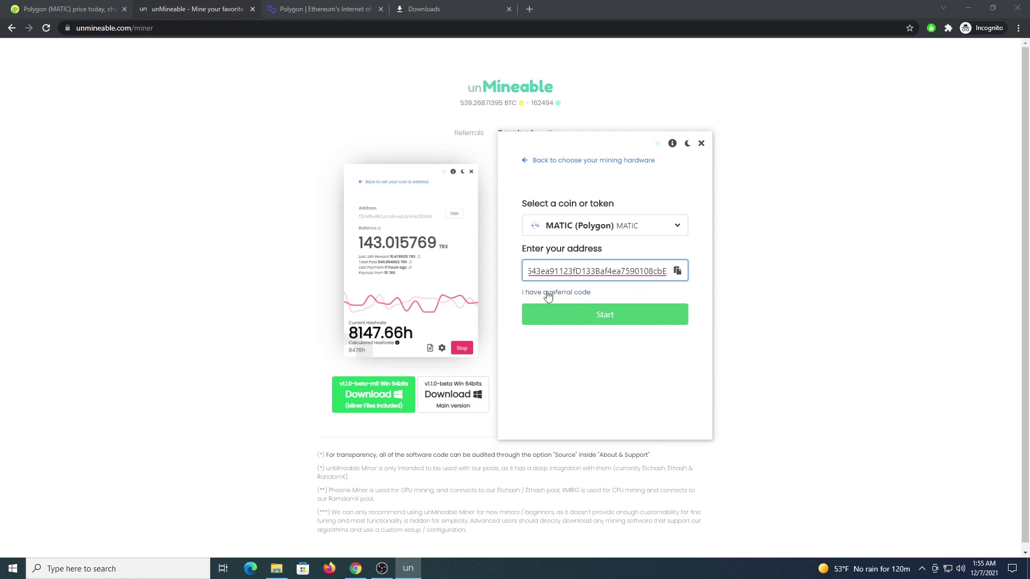
pyautogui.click(552, 292)
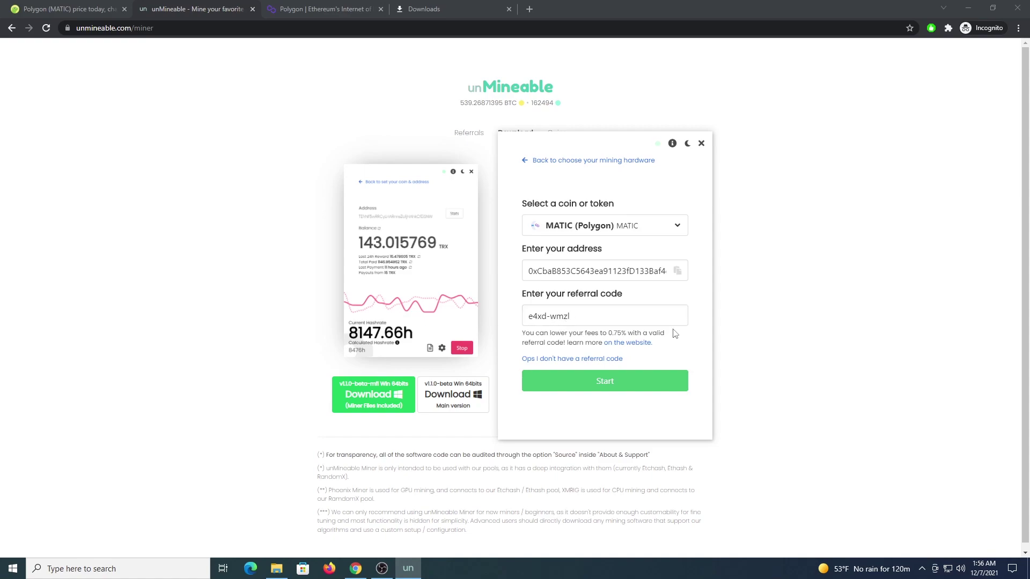
# Step: Start mining, set High intensity with worker name CPU, and Save & Restart
pyautogui.click(625, 381)
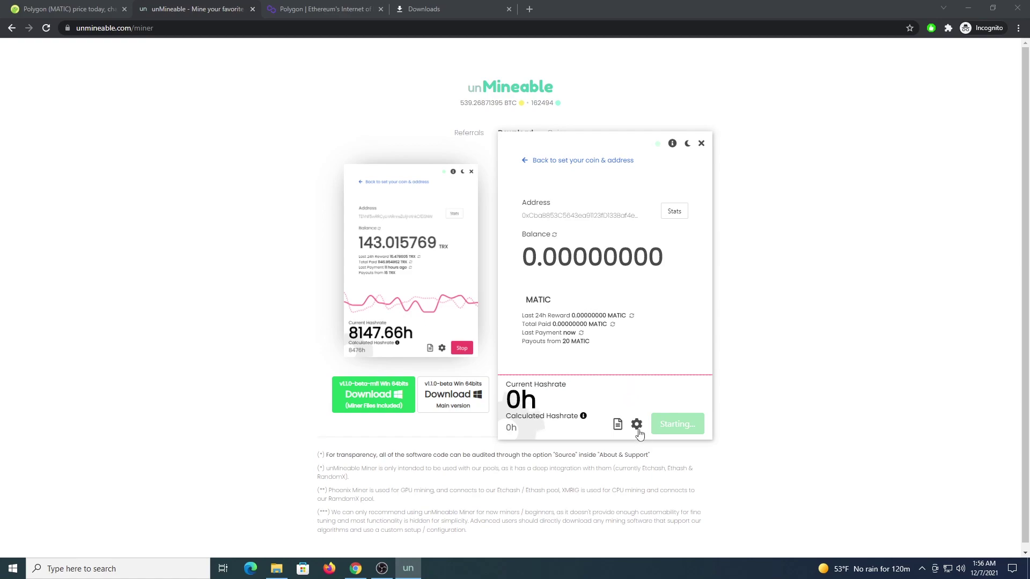
pyautogui.click(654, 424)
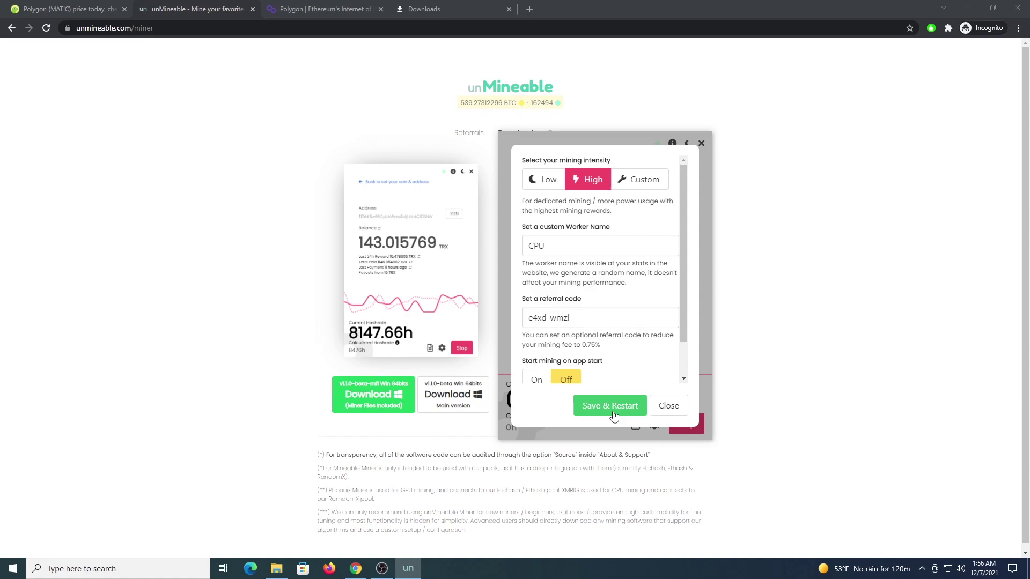
pyautogui.click(665, 411)
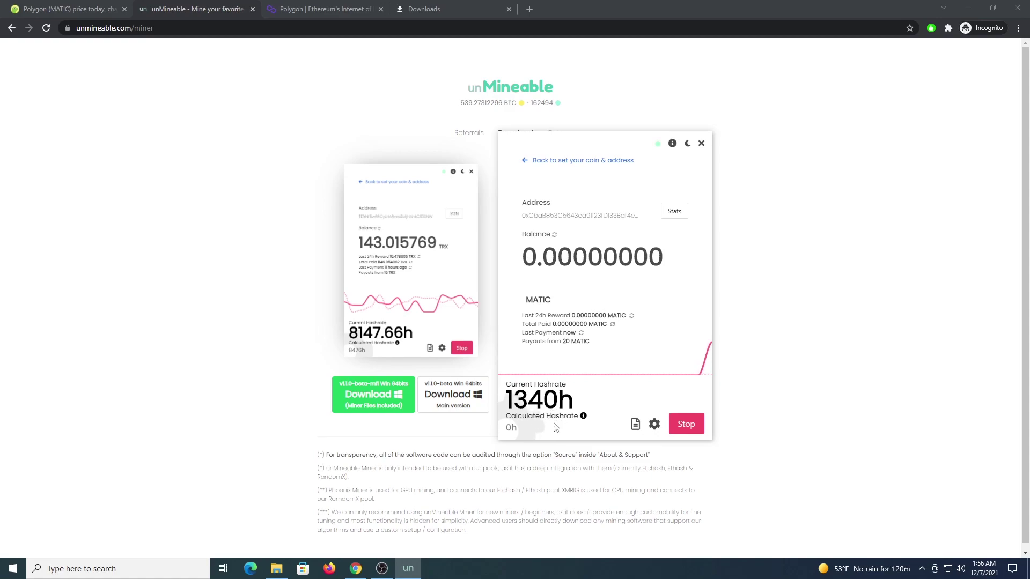
# Step: Stop the unMineable miner and minimize Chrome to reach the desktop
pyautogui.click(687, 426)
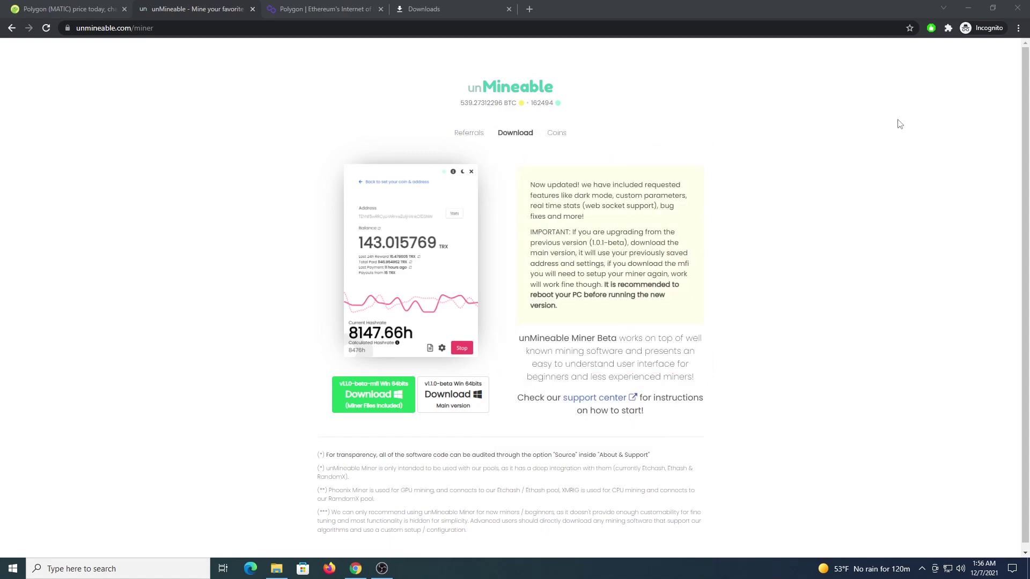
pyautogui.click(969, 9)
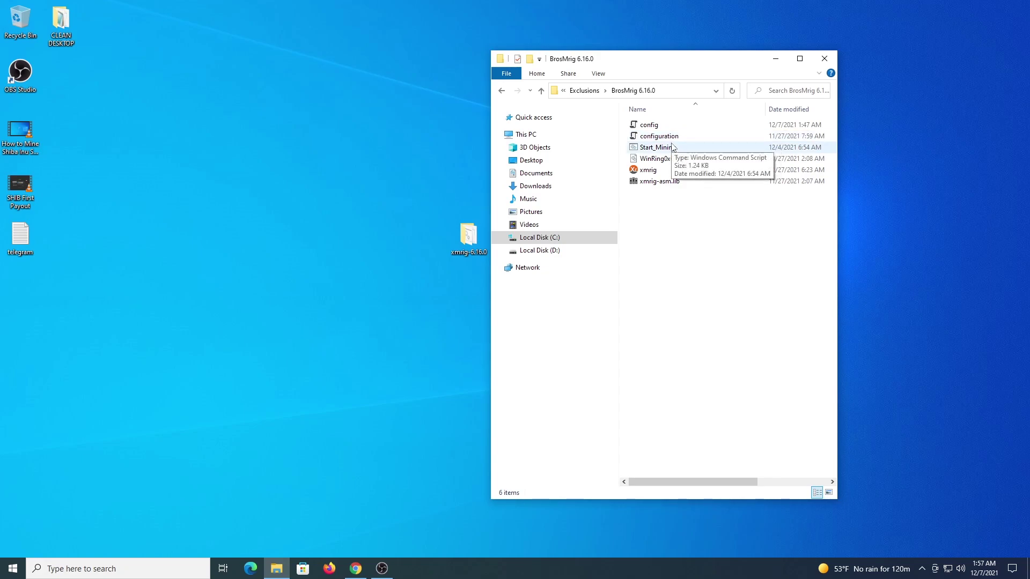
# Step: Run the XMRig Start_Mining script as administrator with MATIC, the wallet address, eu pool and worker rigcpu
pyautogui.rightClick(659, 148)
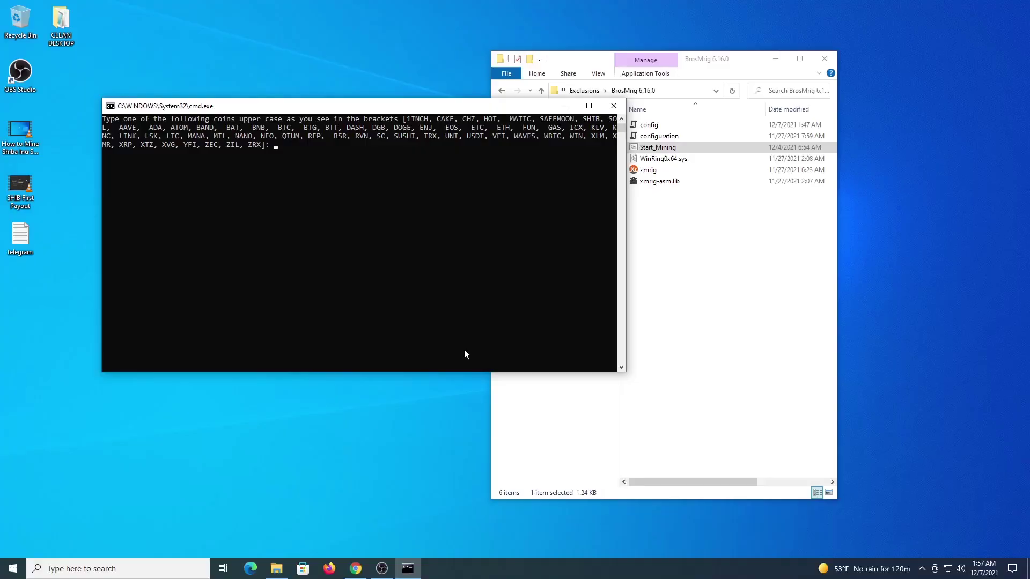
pyautogui.write('MATIC')
pyautogui.press('Return')
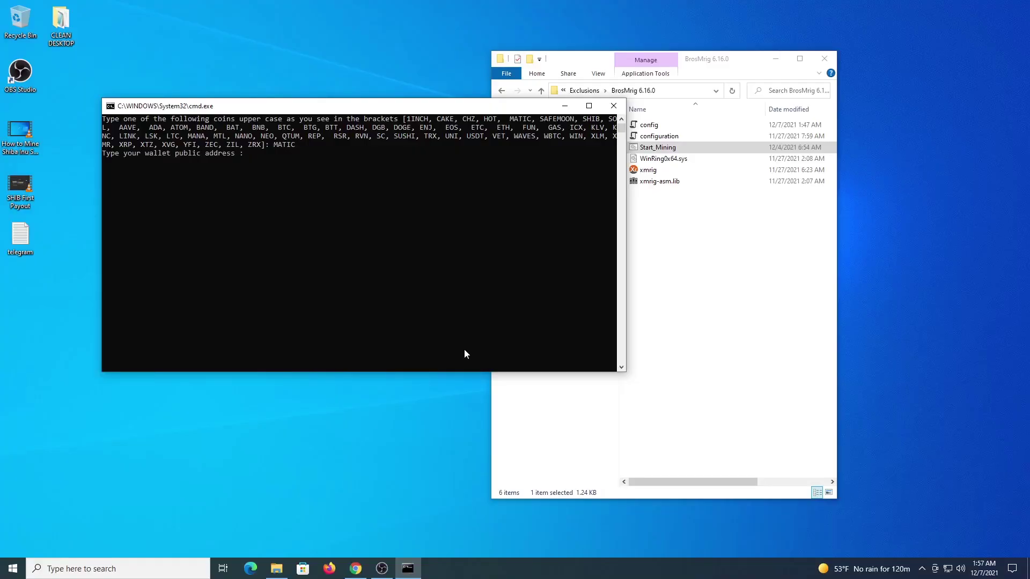
pyautogui.write('0xCbaB853C5643ea91123fD133Baf4ea7590108cbE')
pyautogui.press('Return')
pyautogui.write('e')
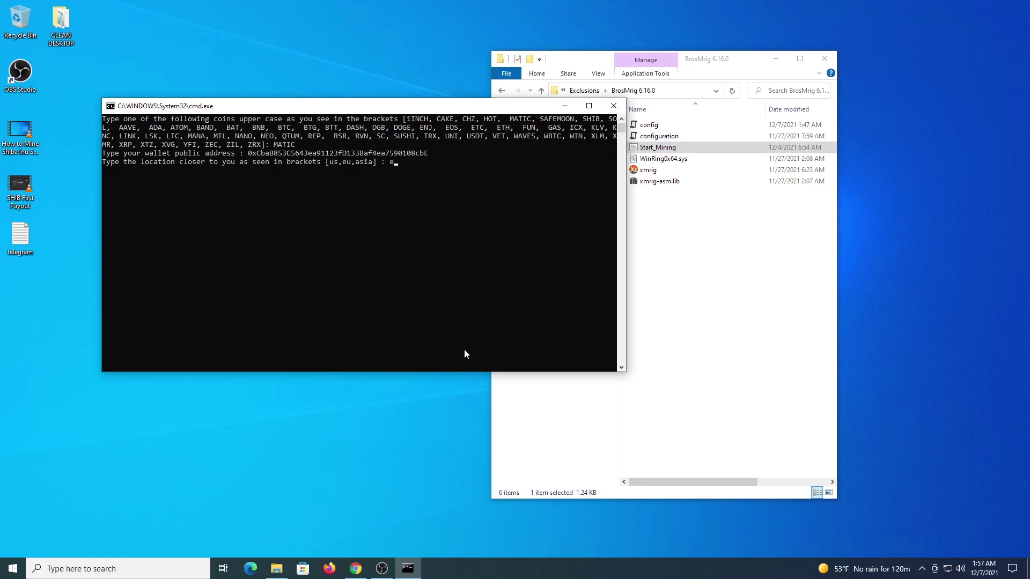
pyautogui.write('u')
pyautogui.press('Return')
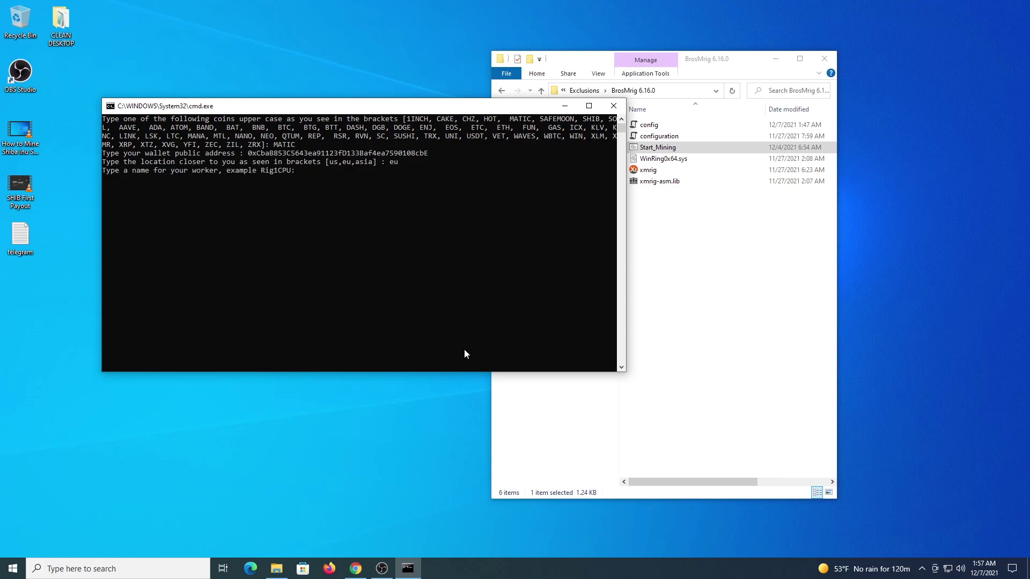
pyautogui.write('rigcpu')
pyautogui.press('Return')
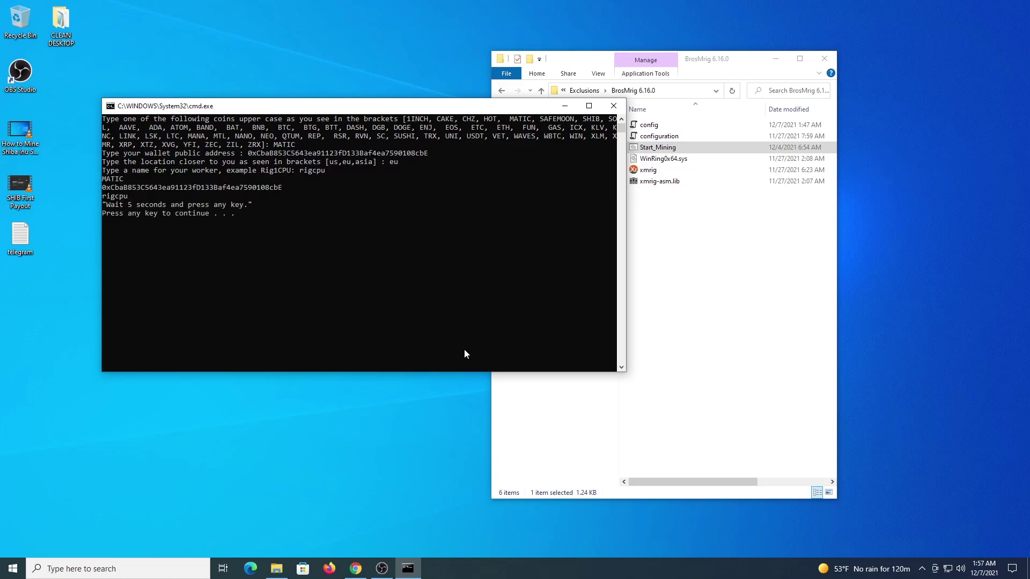
pyautogui.press('Return')
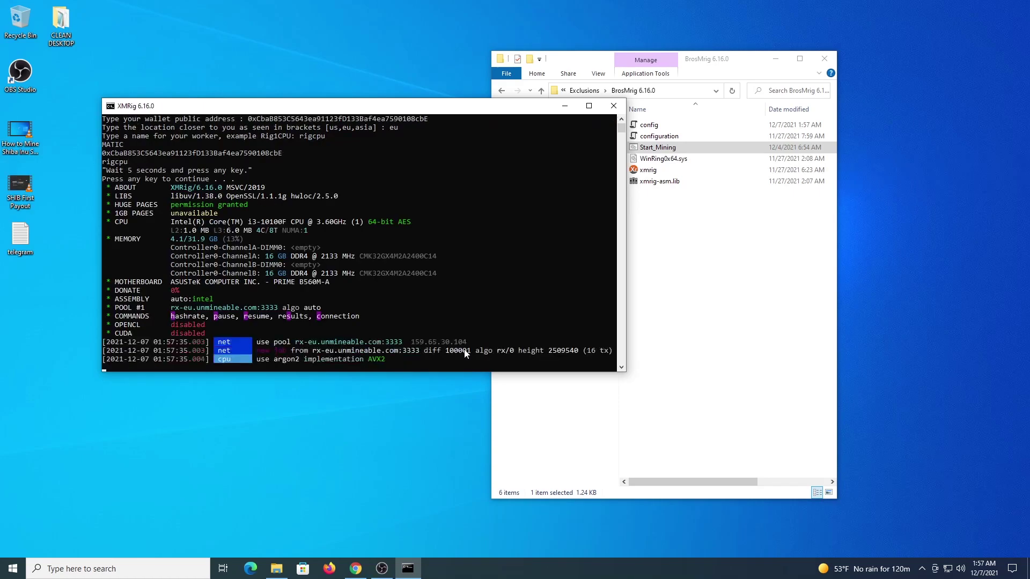
pyautogui.moveTo(442, 112); pyautogui.dragTo(444, 156)
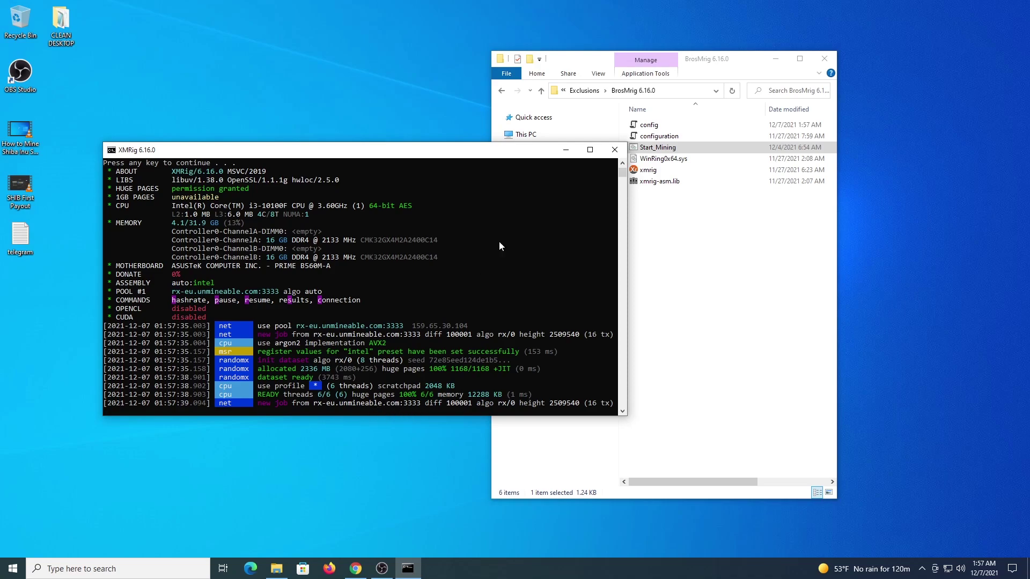
# Step: Run Start_Mining in gminer_2_73_windows64 as administrator, entering MATIC and the wallet address
pyautogui.click(502, 91)
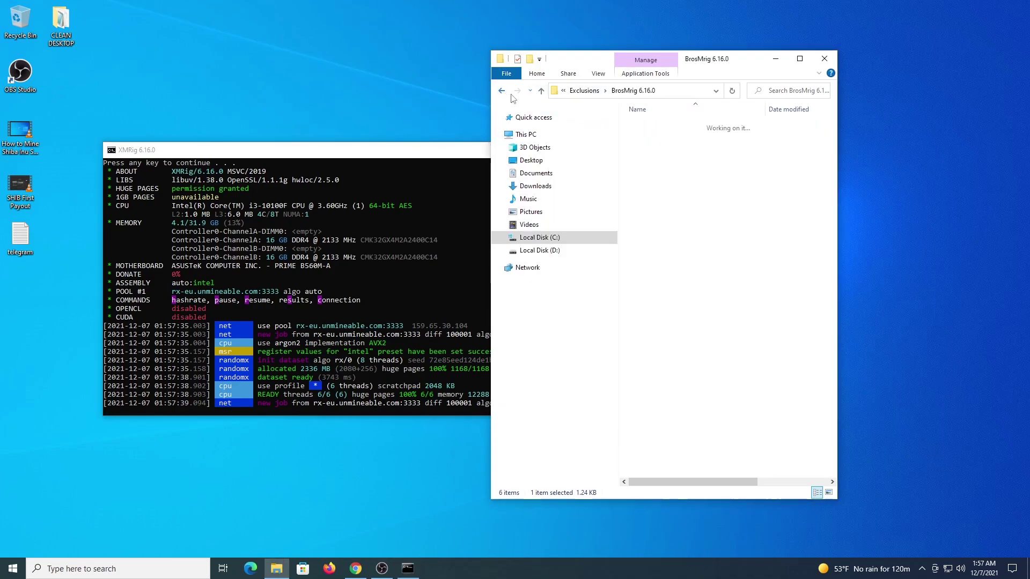
pyautogui.doubleClick(657, 137)
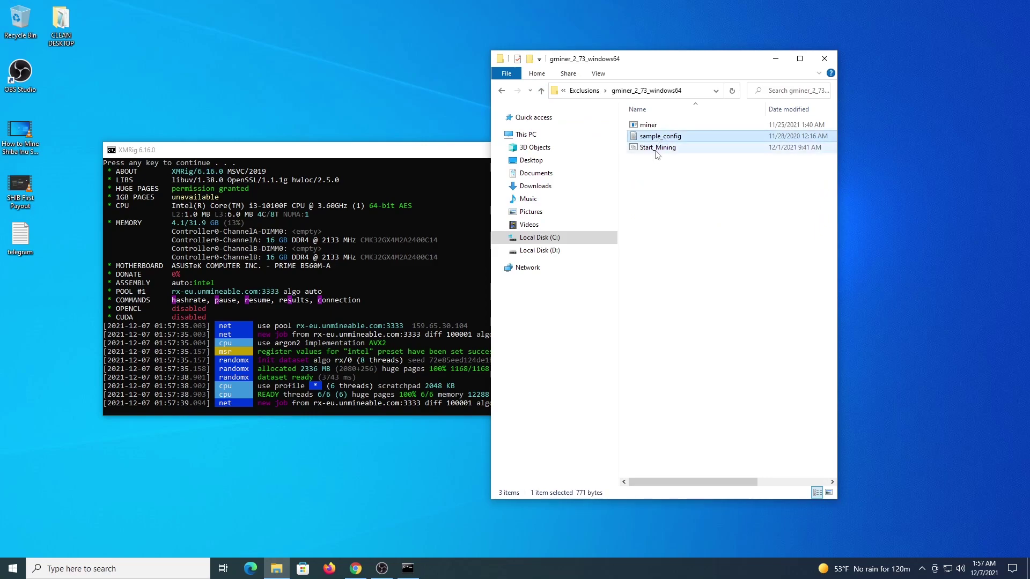
pyautogui.click(659, 147)
pyautogui.rightClick(654, 150)
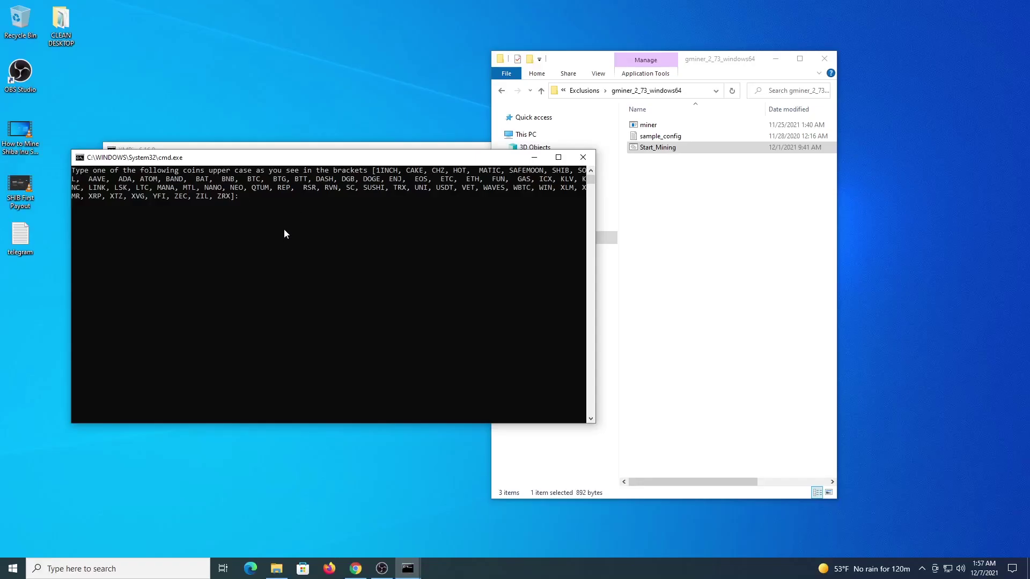
pyautogui.write('MATIC')
pyautogui.press('Return')
pyautogui.write('0xCbaB853C5643ea91123fD133Baf4ea7590108cbE')
pyautogui.press('Return')
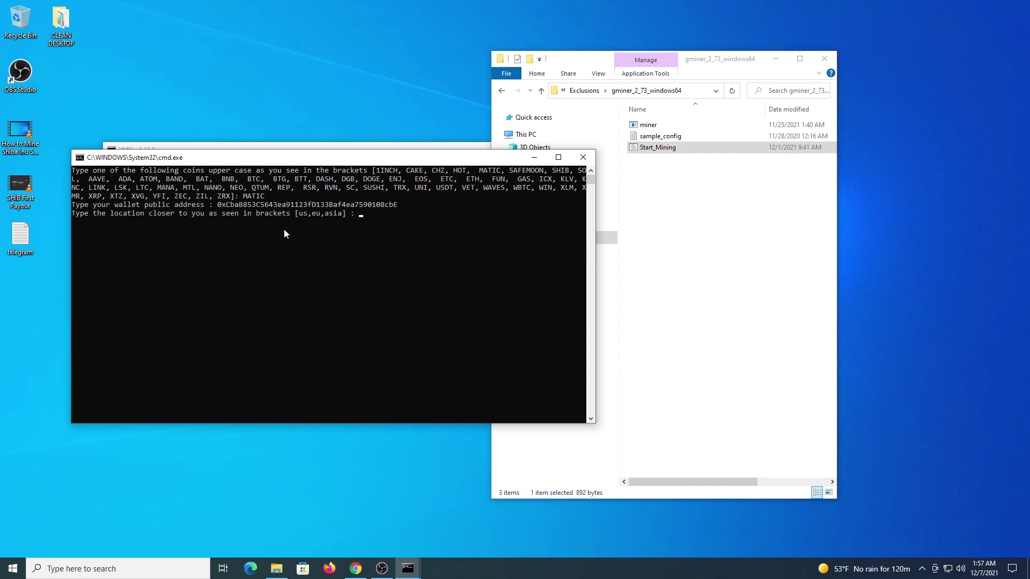
# Step: Enter eu as pool location, etchash as algorithm, and gpuworkr as worker name
pyautogui.write('eu')
pyautogui.press('Return')
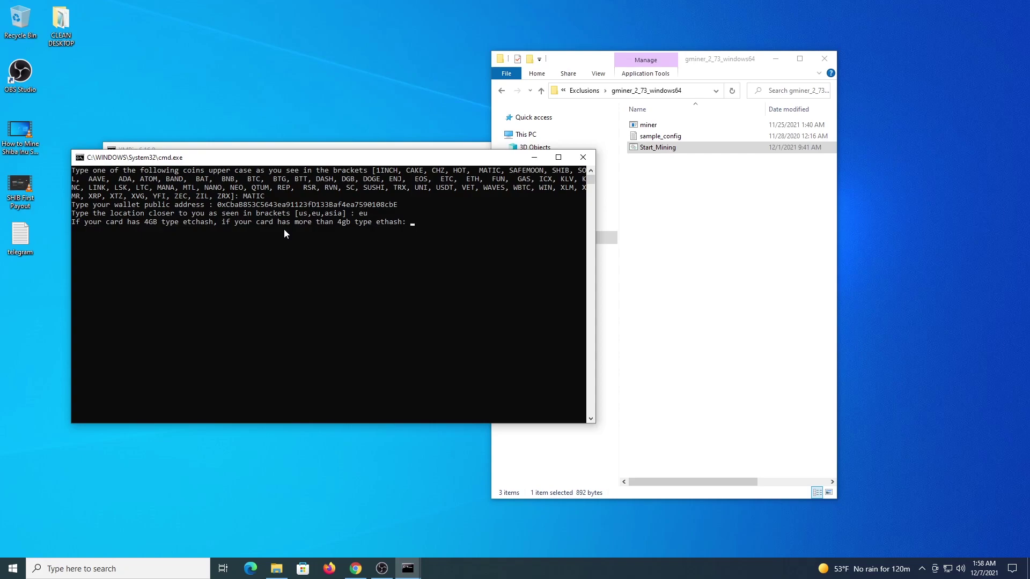
pyautogui.write('etchash')
pyautogui.press('Return')
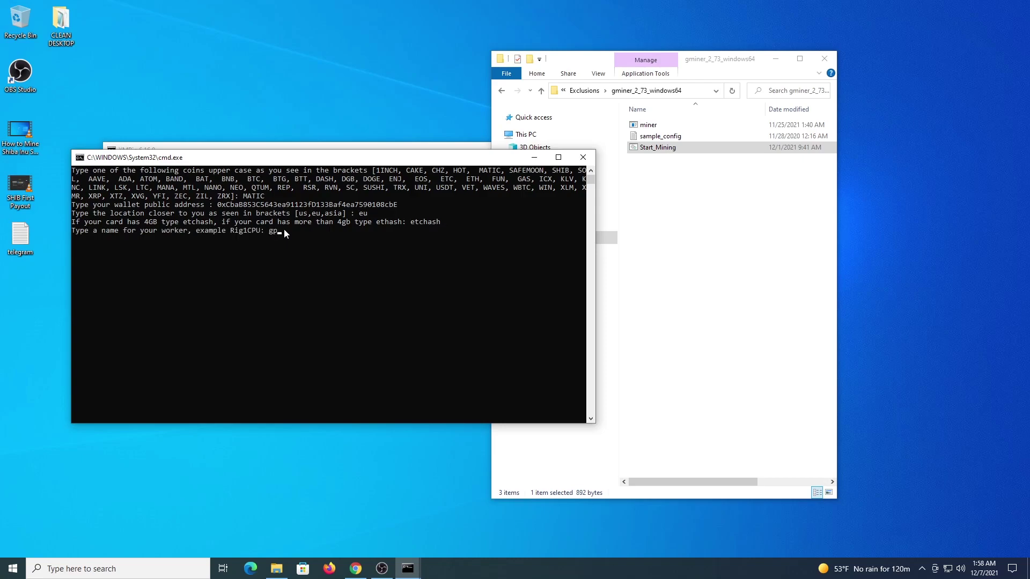
pyautogui.write('gpiwo')
pyautogui.press('BackSpace')
pyautogui.press('BackSpace')
pyautogui.write('work')
# Step: Launch GMiner, end the batch job after its out-of-memory error, and print XMRig's hashrate (~1751 H/s)
pyautogui.press('Return')
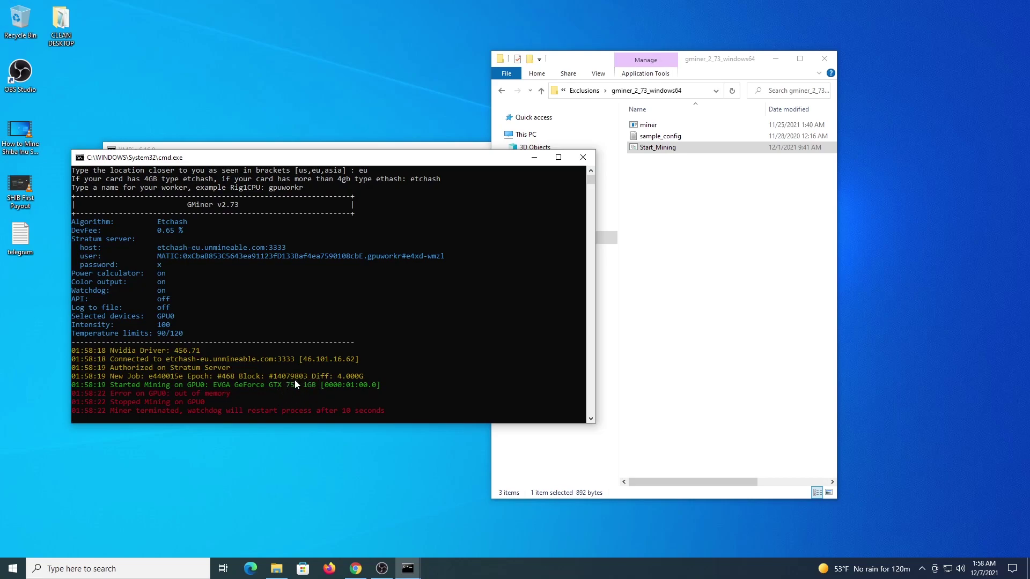
pyautogui.hotkey('ctrl', 'c')
pyautogui.write('y')
pyautogui.press('Return')
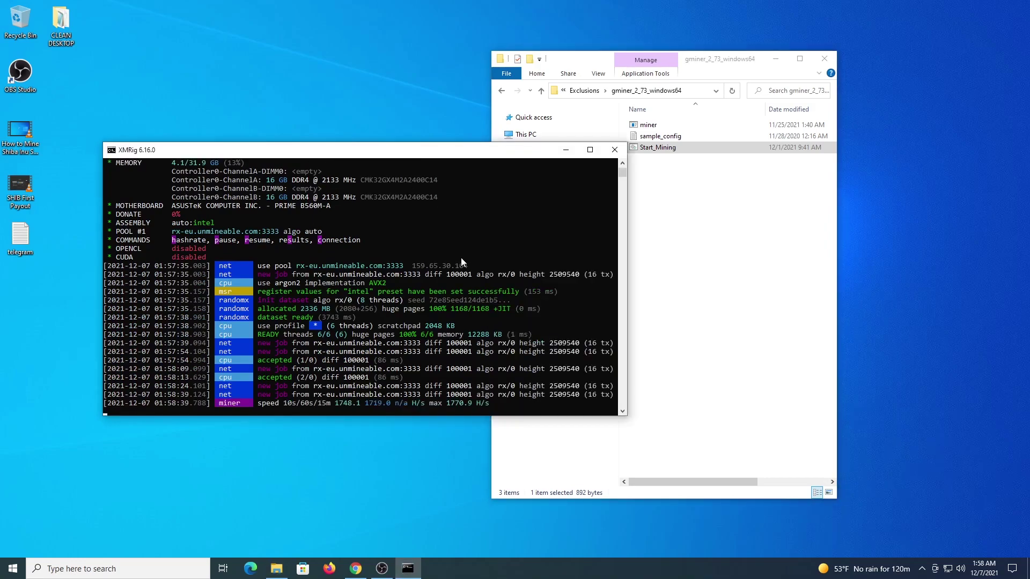
pyautogui.press('h')
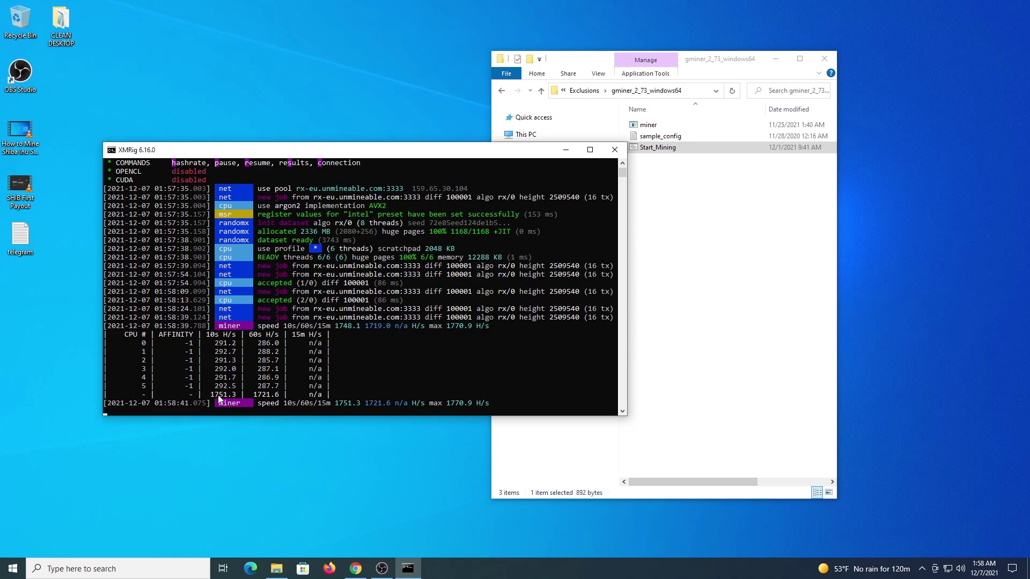